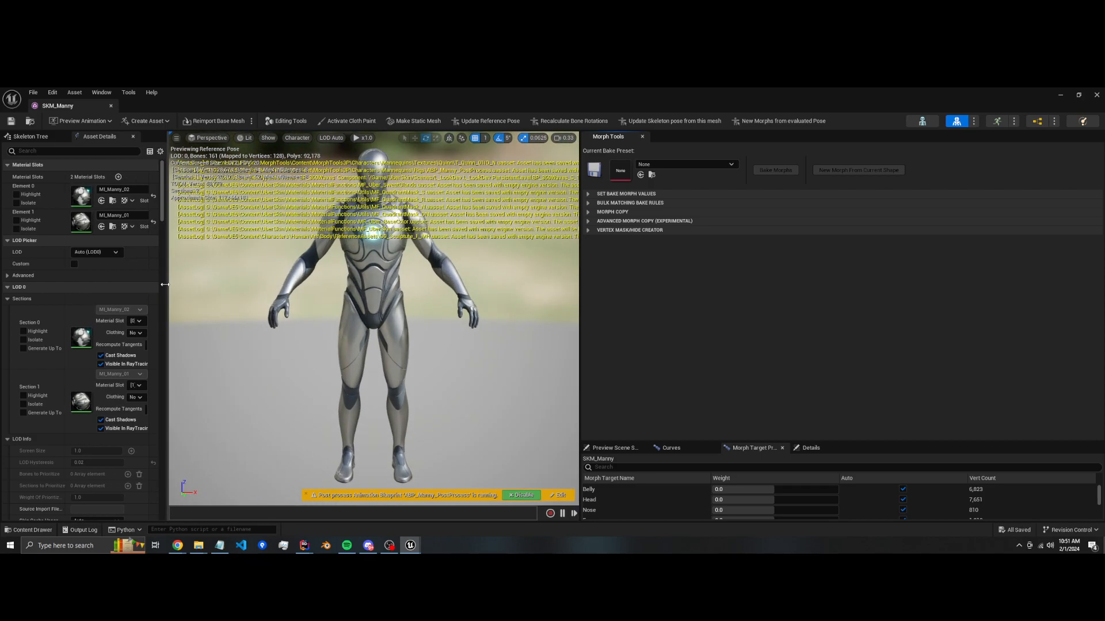
Enlarge the viewport, expand the Vertex Mask/Hide Creator section and enable Vertex Hide/Mask Mode.
drag(580, 282, 689, 289)
right_drag(579, 294, 524, 274)
middle_drag(323, 298, 339, 298)
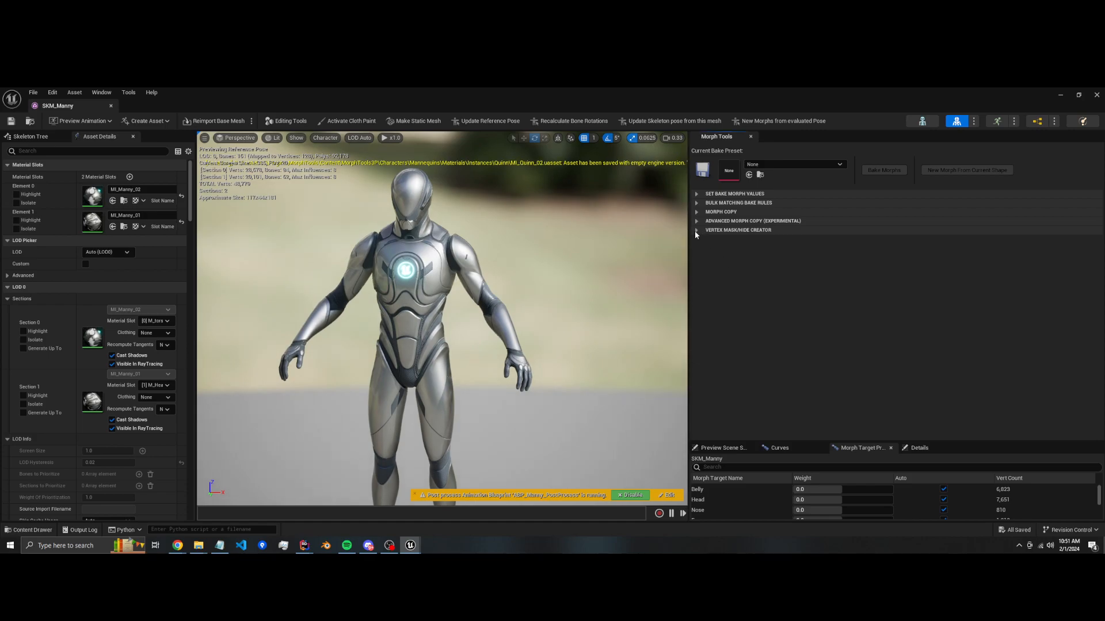
click(695, 230)
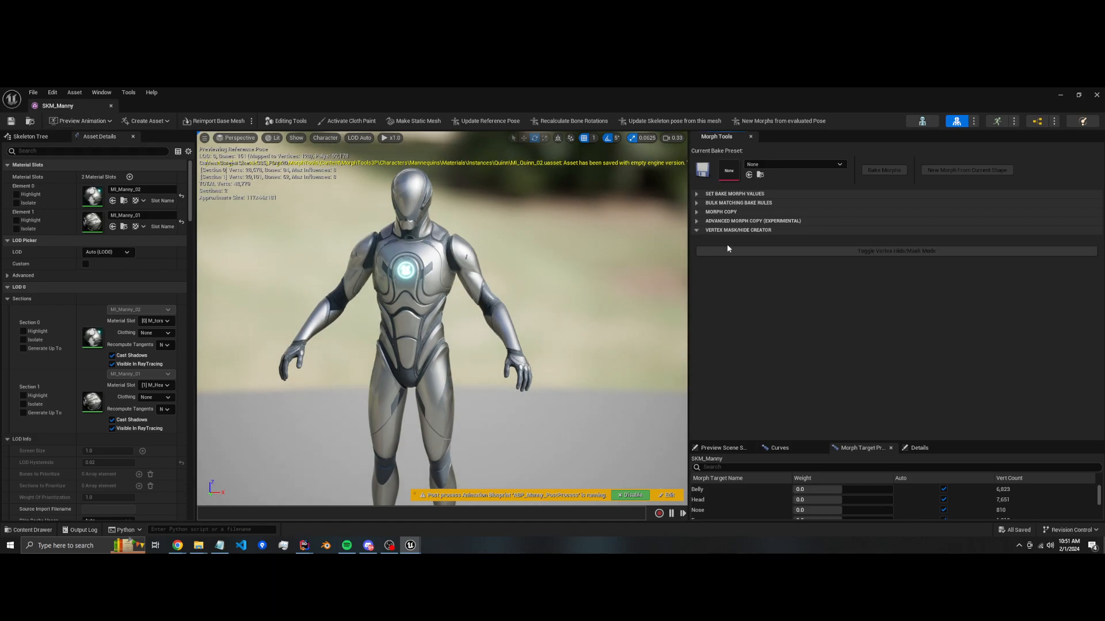
click(894, 254)
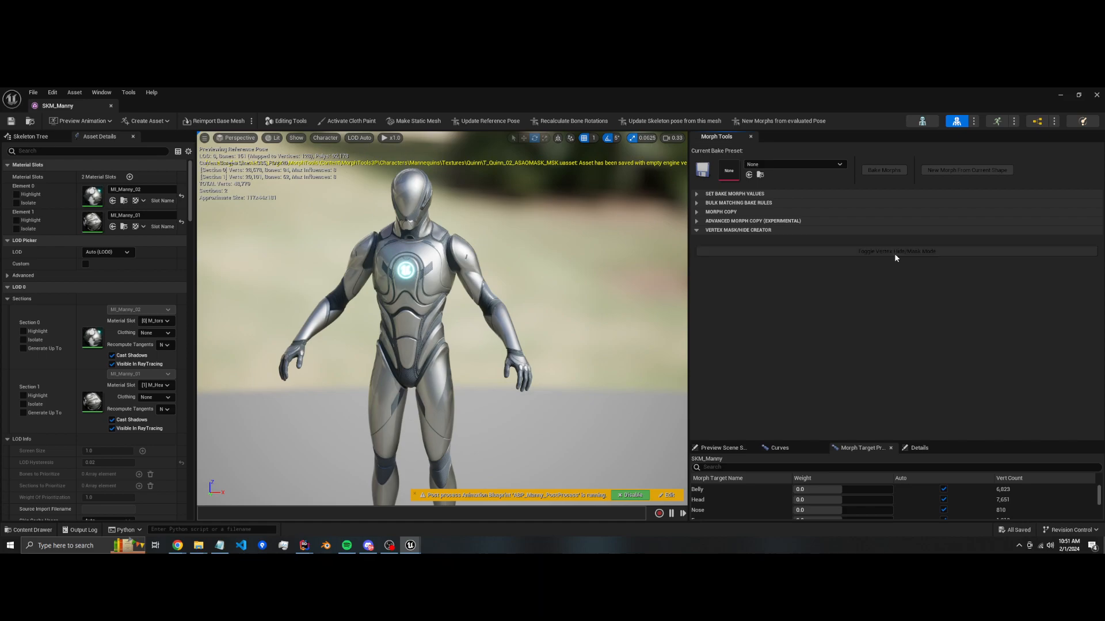
Paint a vertex mask over the mannequin's chest, shoulders and upper arms, and hide the selected vertices.
scroll(431, 345, up, 2)
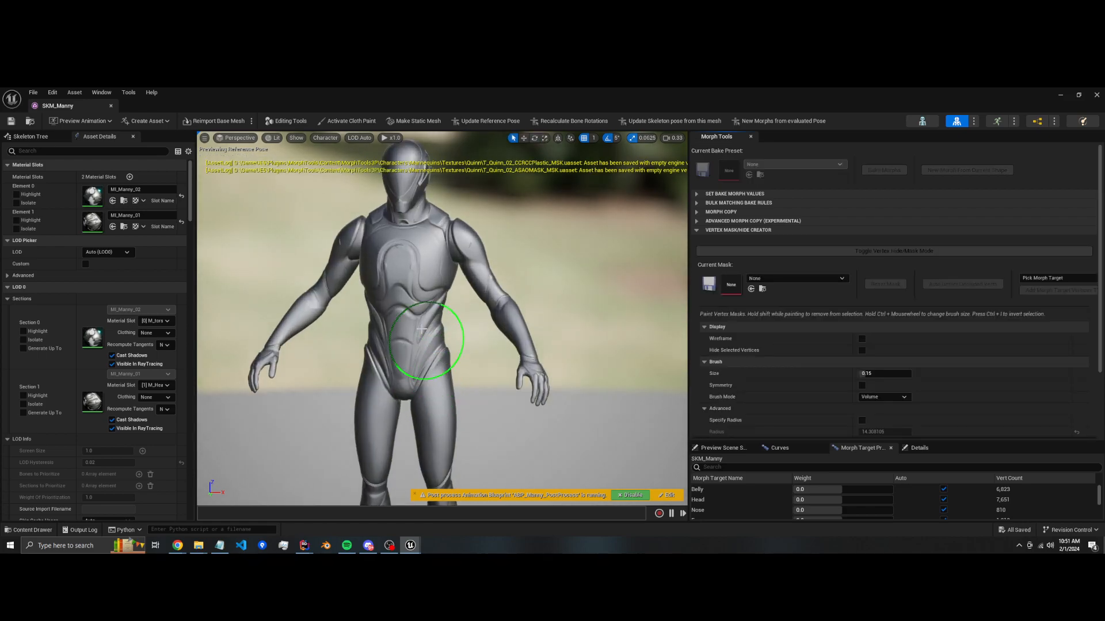
drag(193, 262, 158, 260)
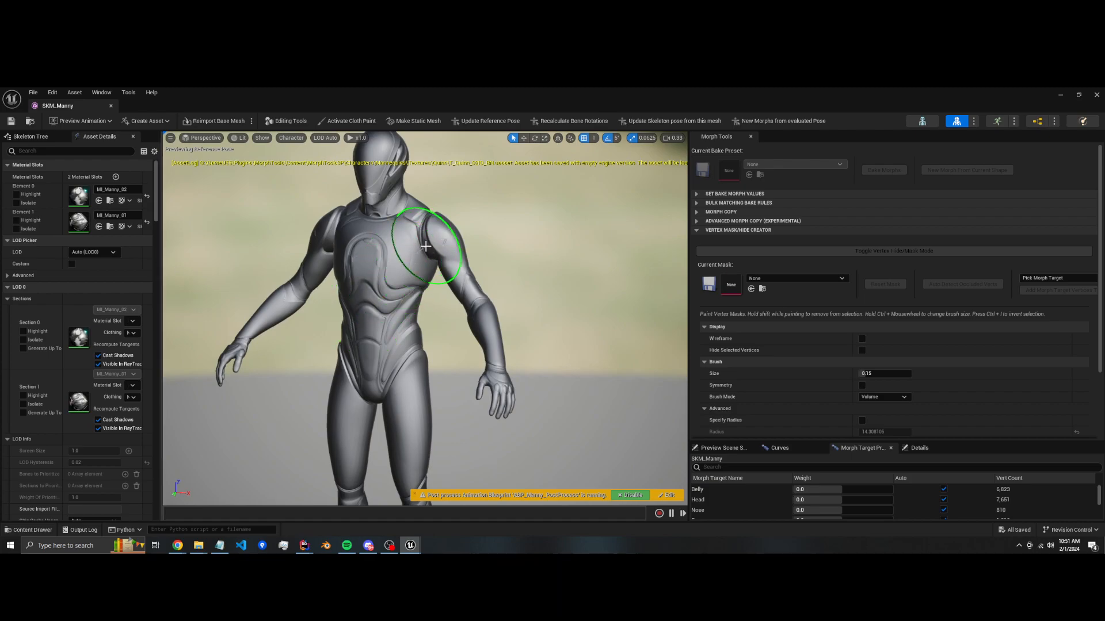
mouse_move(441, 238)
mouse_down()
mouse_move(368, 247)
mouse_move(349, 277)
mouse_up()
scroll(786, 364, down, 3)
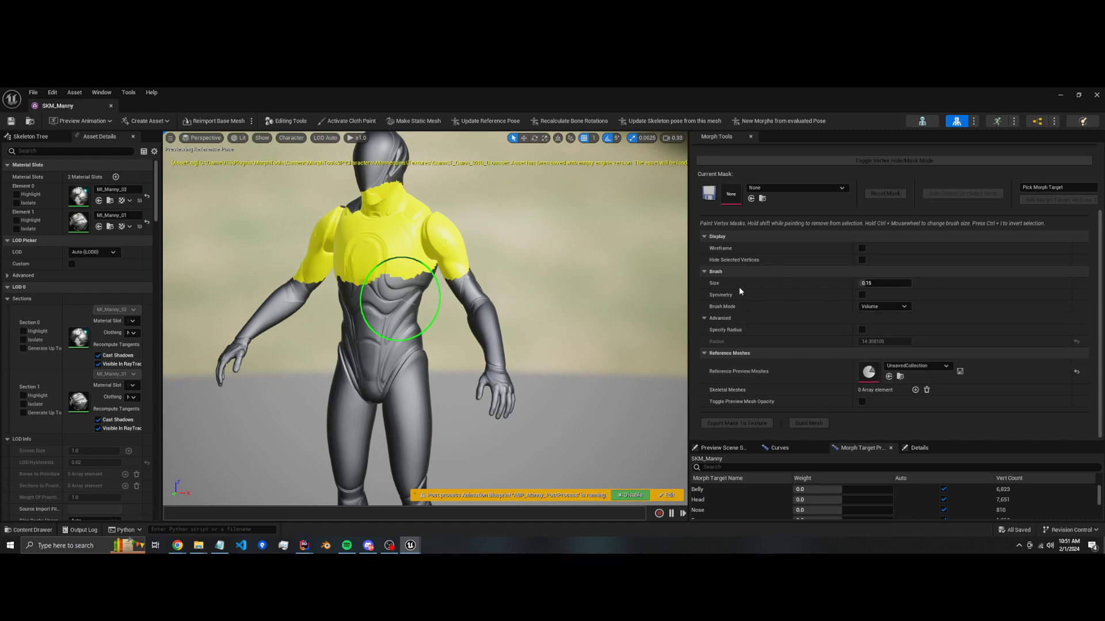
click(861, 259)
mouse_move(393, 287)
mouse_down()
mouse_move(358, 292)
mouse_move(386, 264)
mouse_move(364, 243)
mouse_move(494, 230)
mouse_up()
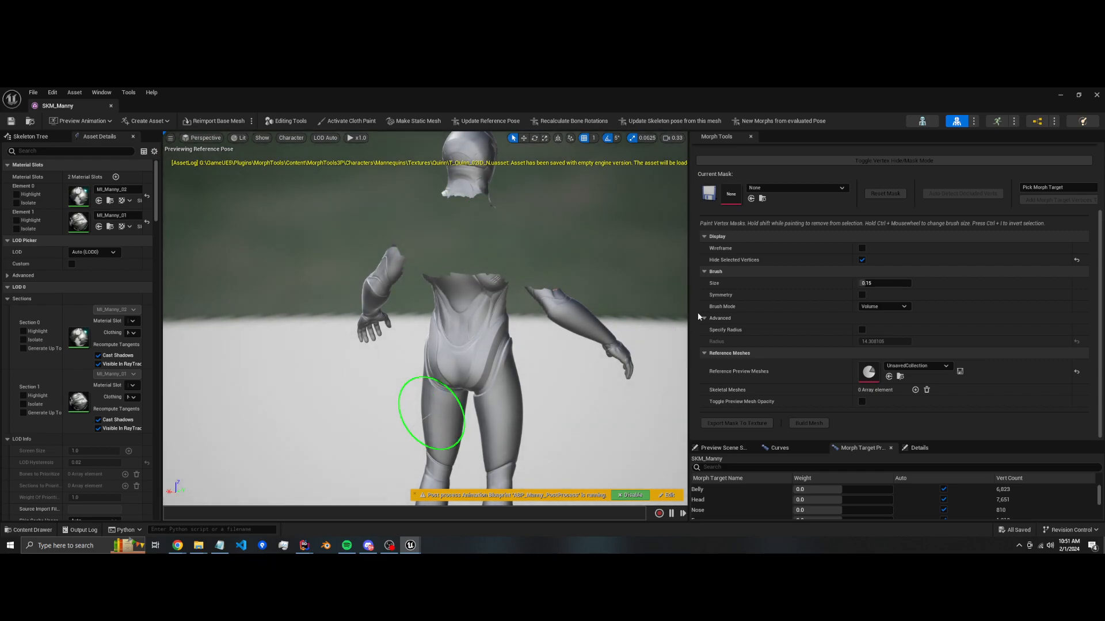
Save the painted mask as a new asset named "test" in the Content folder and return to the SKM_Manny editor.
click(708, 193)
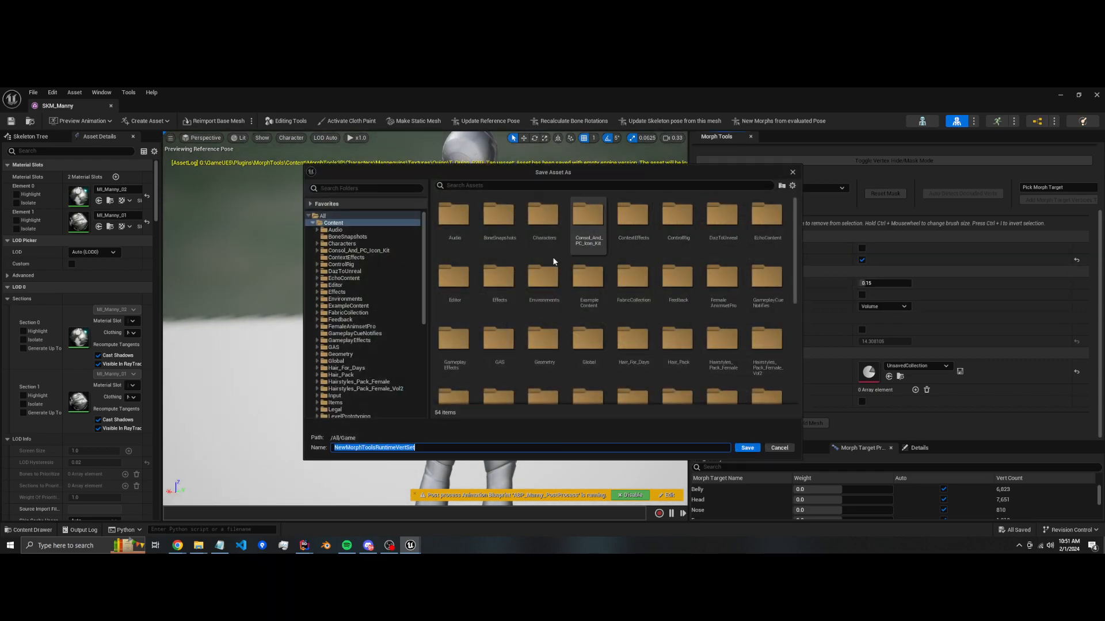
scroll(344, 356, down, 7)
scroll(371, 361, up, 7)
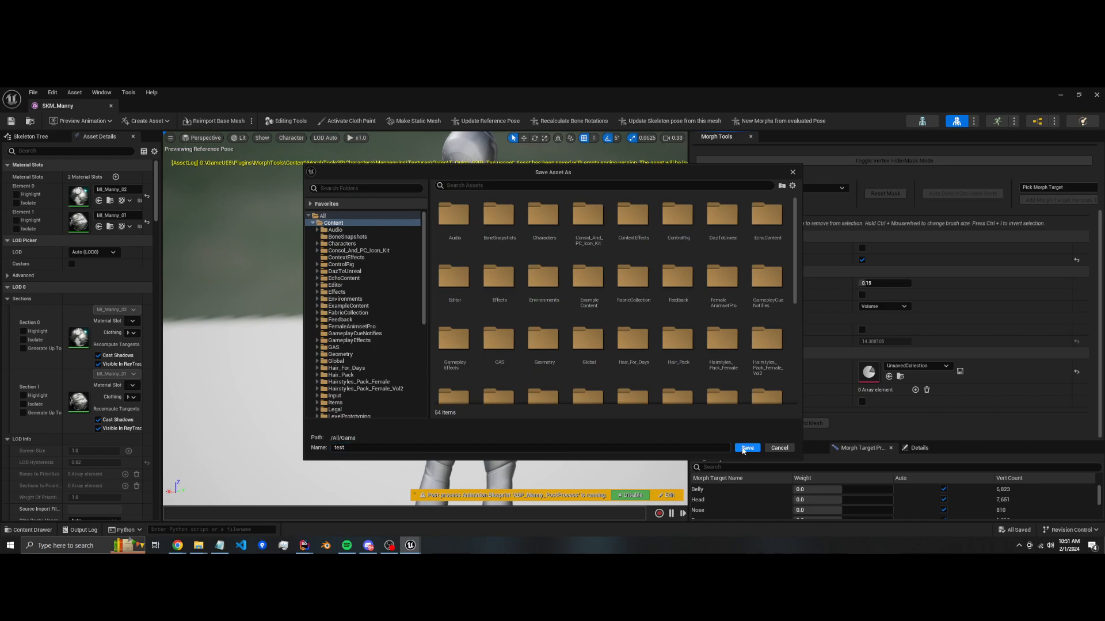
click(747, 448)
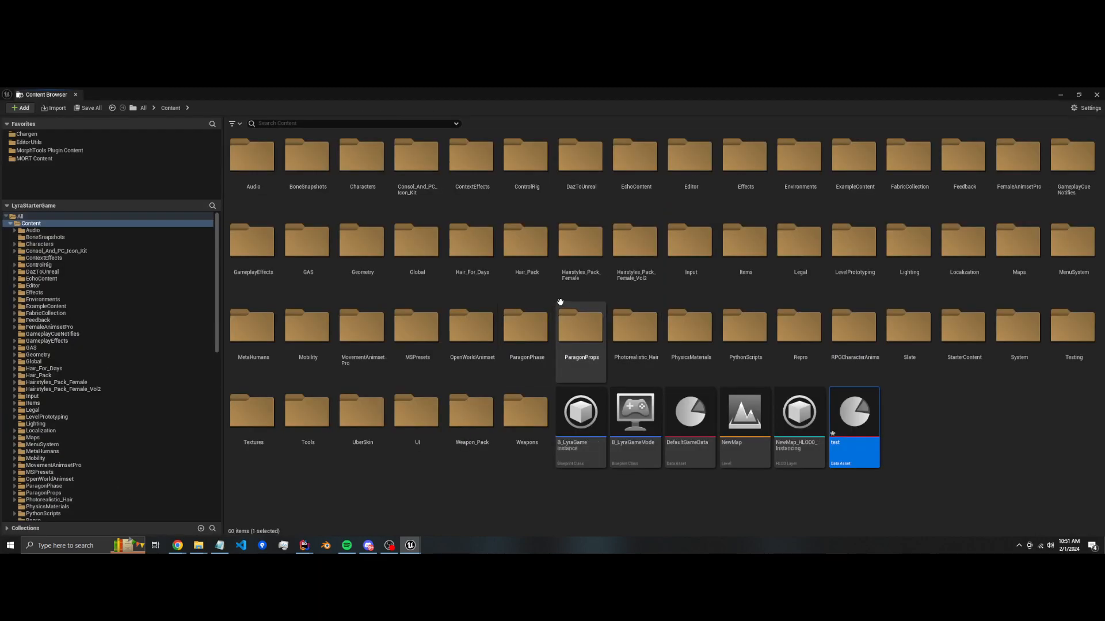
click(937, 430)
mouse_move(410, 545)
click(492, 530)
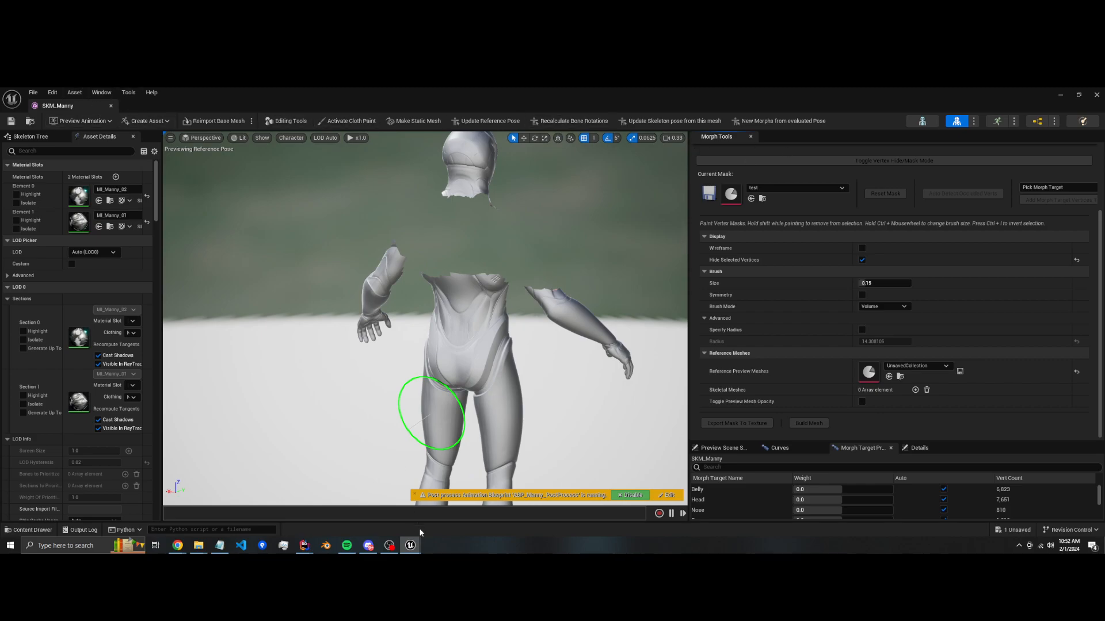
Close and reopen the Morph Tools window, and enable Vertex Hide/Mask Mode in it again.
click(750, 137)
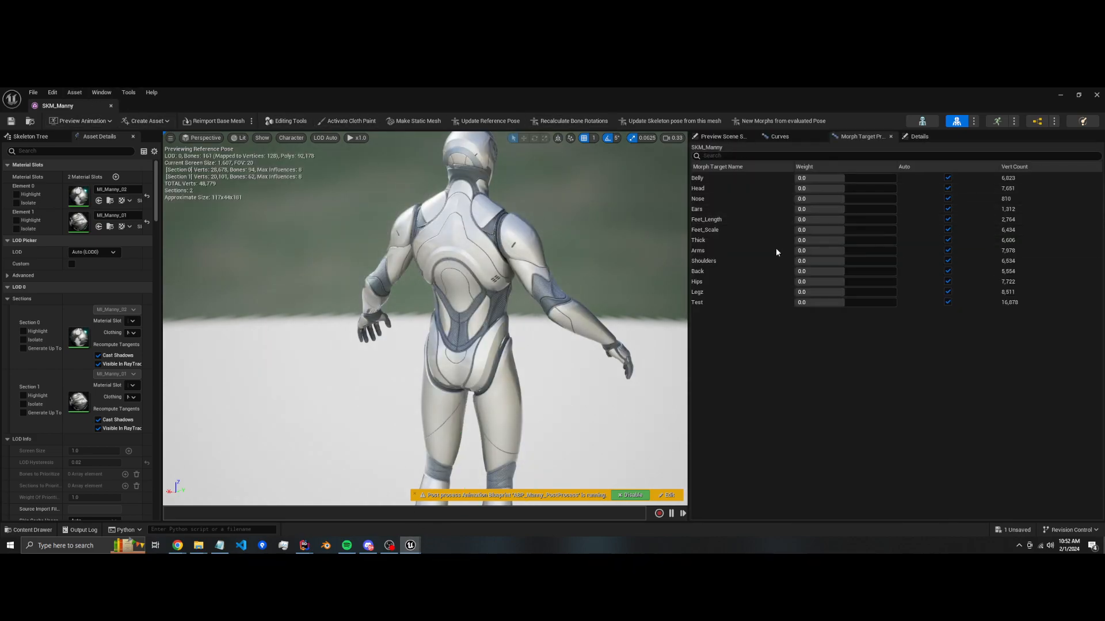
click(101, 92)
mouse_move(144, 230)
click(245, 241)
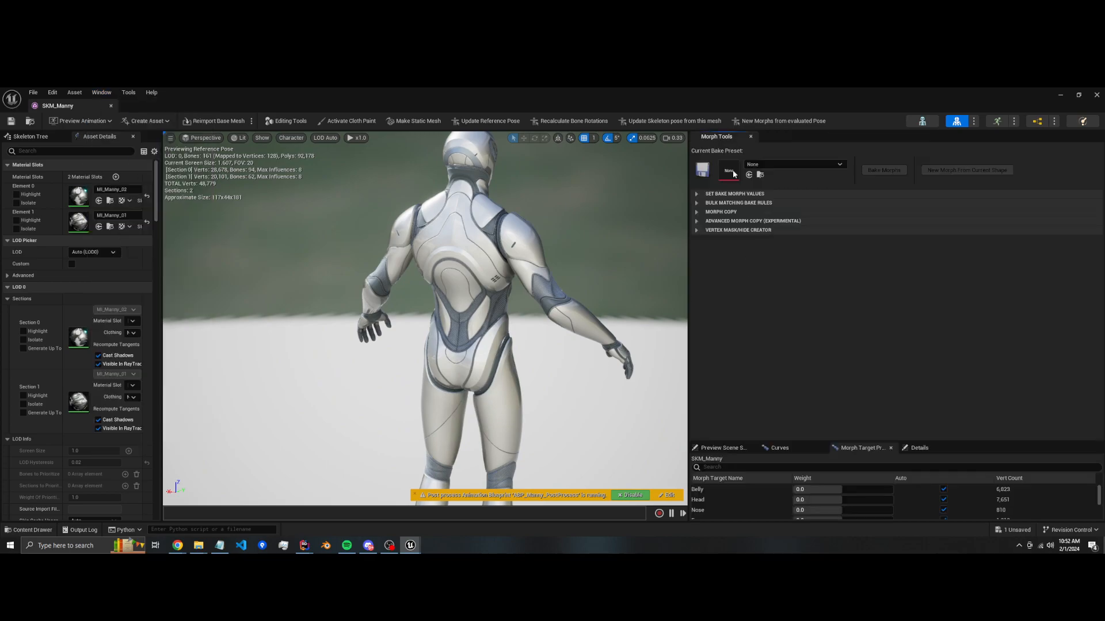
click(748, 221)
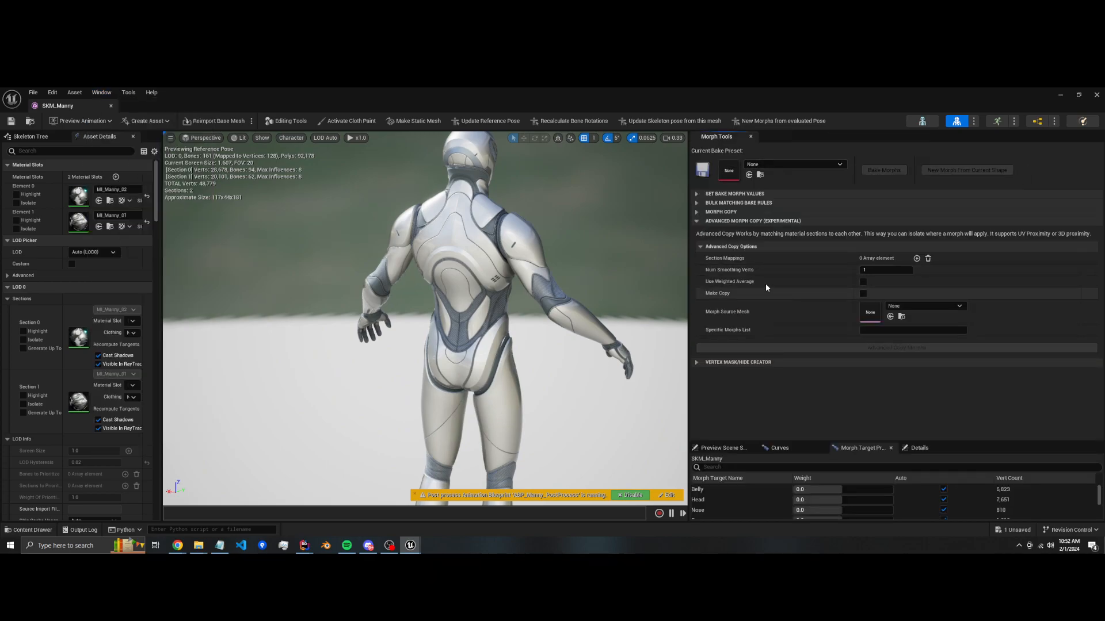
click(696, 221)
click(721, 230)
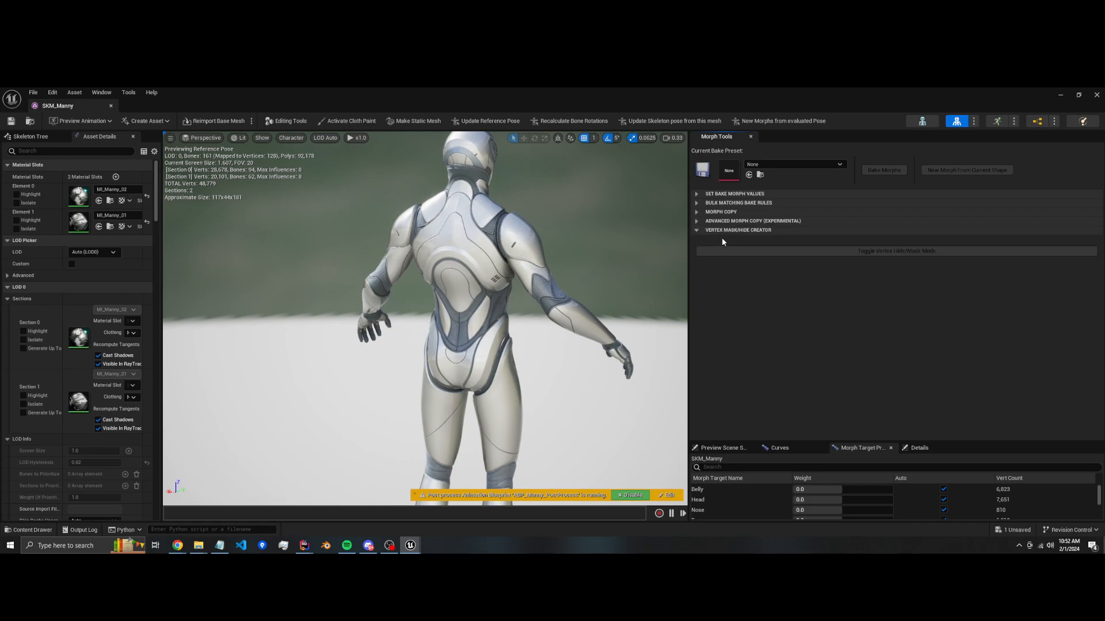
click(792, 253)
Load the saved "test" mask as the current mask and view it from the mannequin's front.
click(794, 278)
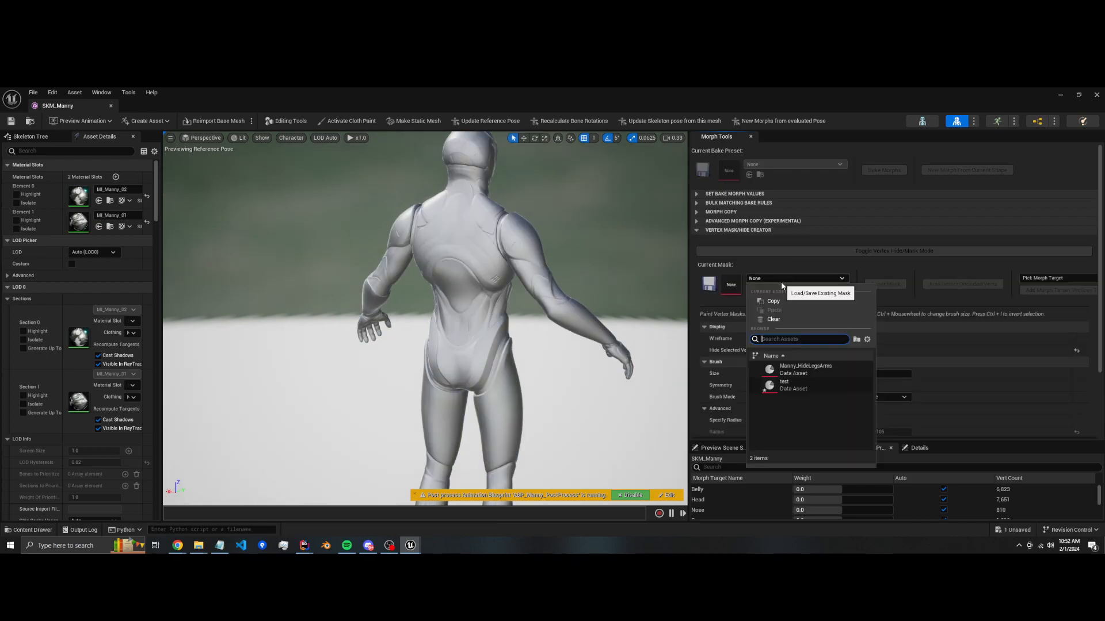
click(807, 394)
mouse_move(539, 296)
alt+mouse_down()
mouse_move(454, 307)
mouse_move(315, 285)
alt+mouse_up()
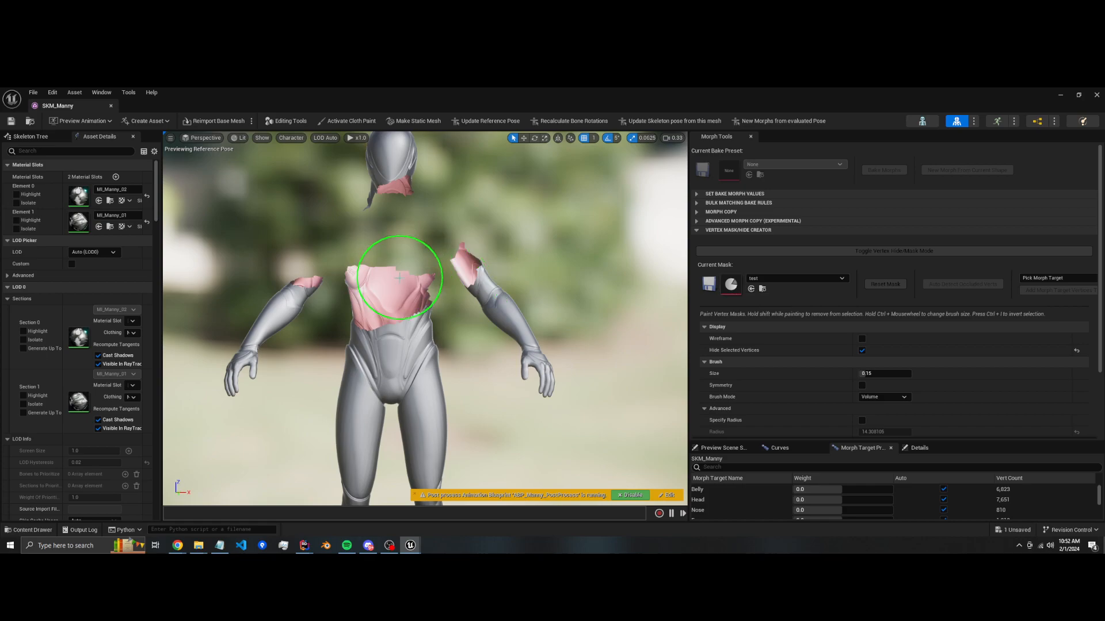
Export the current mask to a texture.
scroll(792, 343, down, 3)
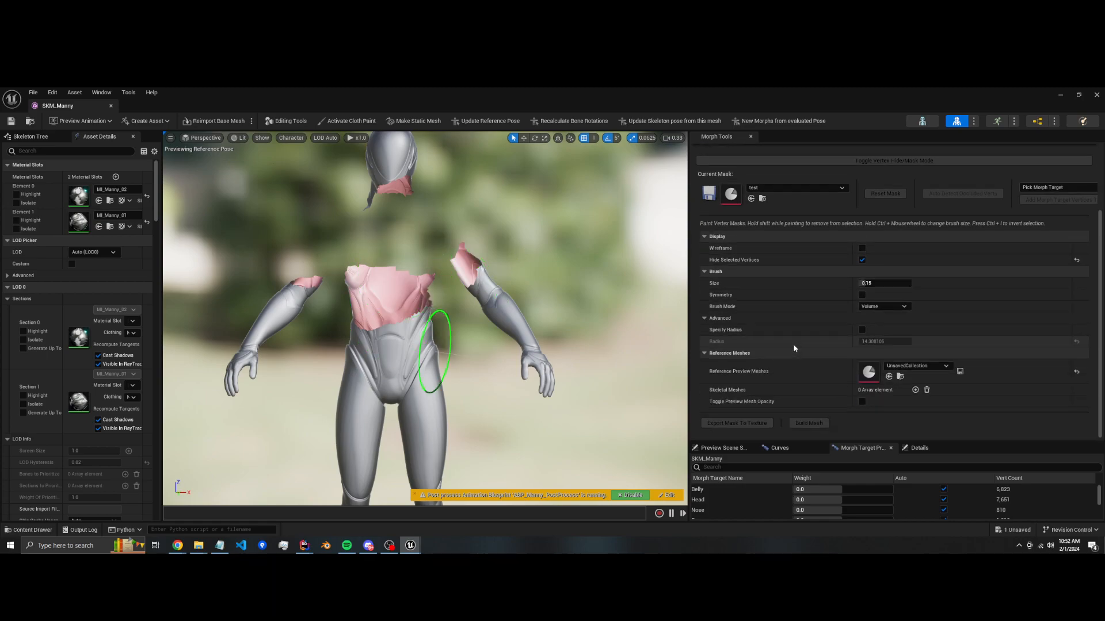
click(740, 423)
click(543, 235)
click(532, 253)
click(726, 421)
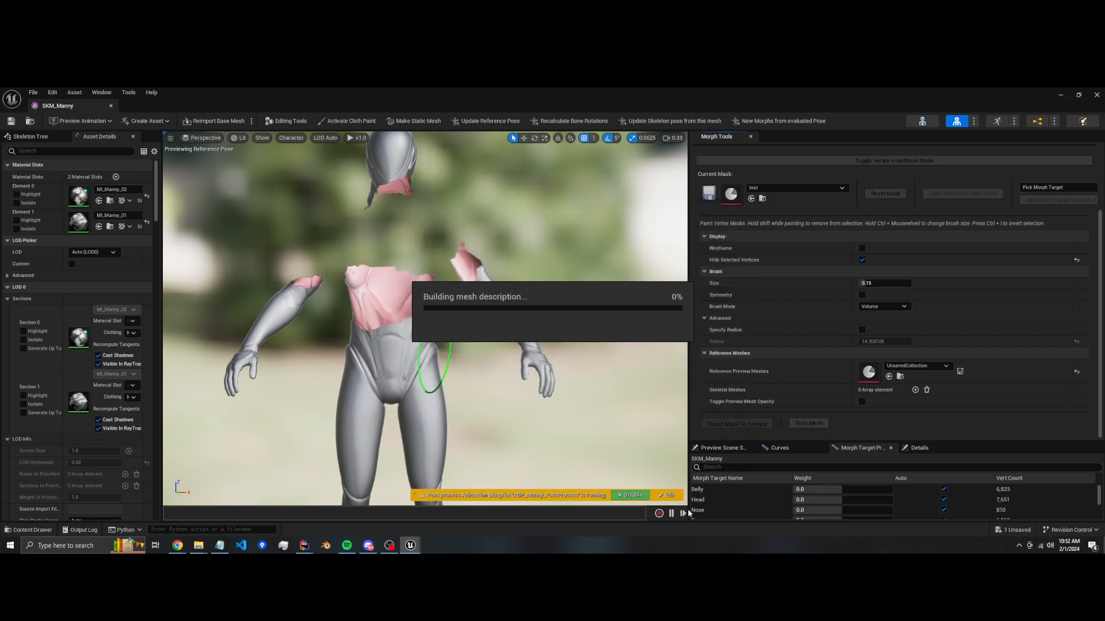
click(628, 413)
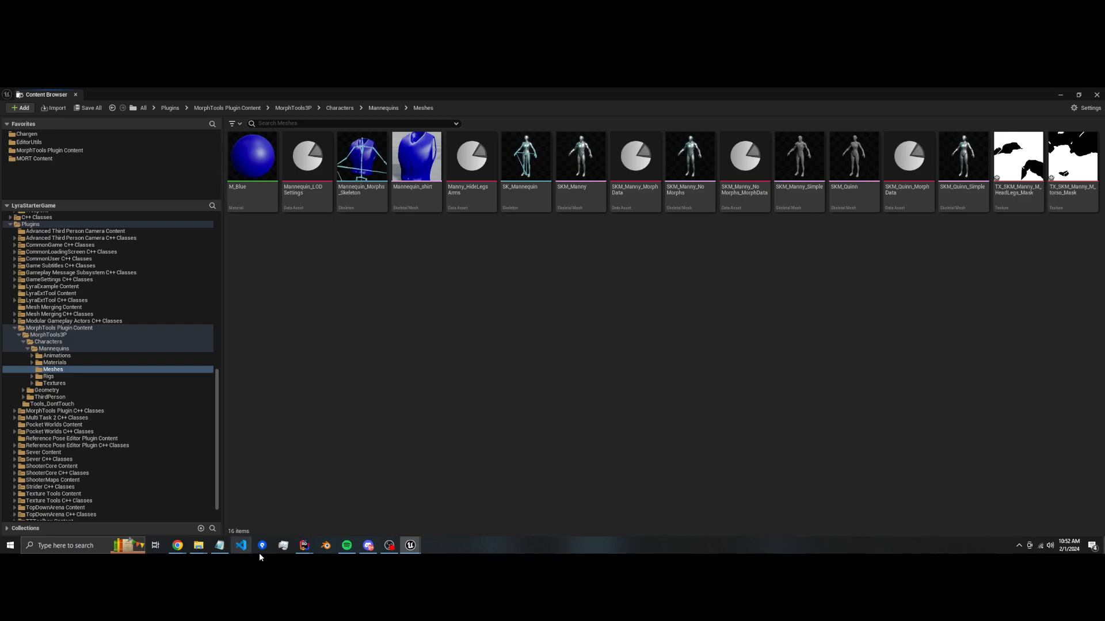
Examine the exported mask textures in the Meshes folder of the Content Browser and return to the SKM_Manny editor.
mouse_move(412, 545)
click(494, 512)
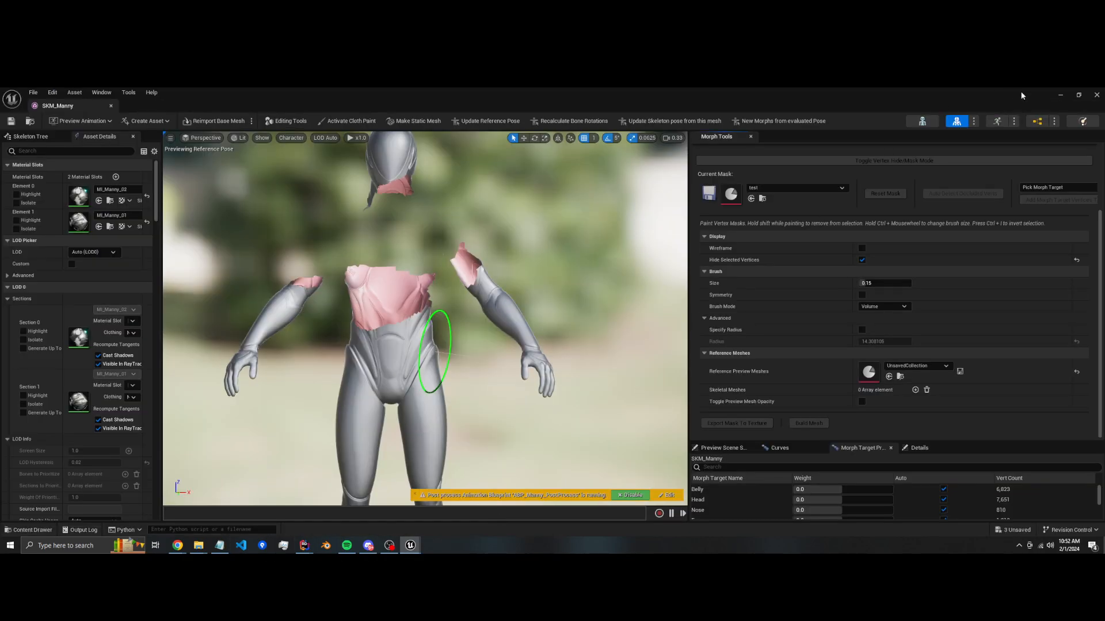
click(1060, 94)
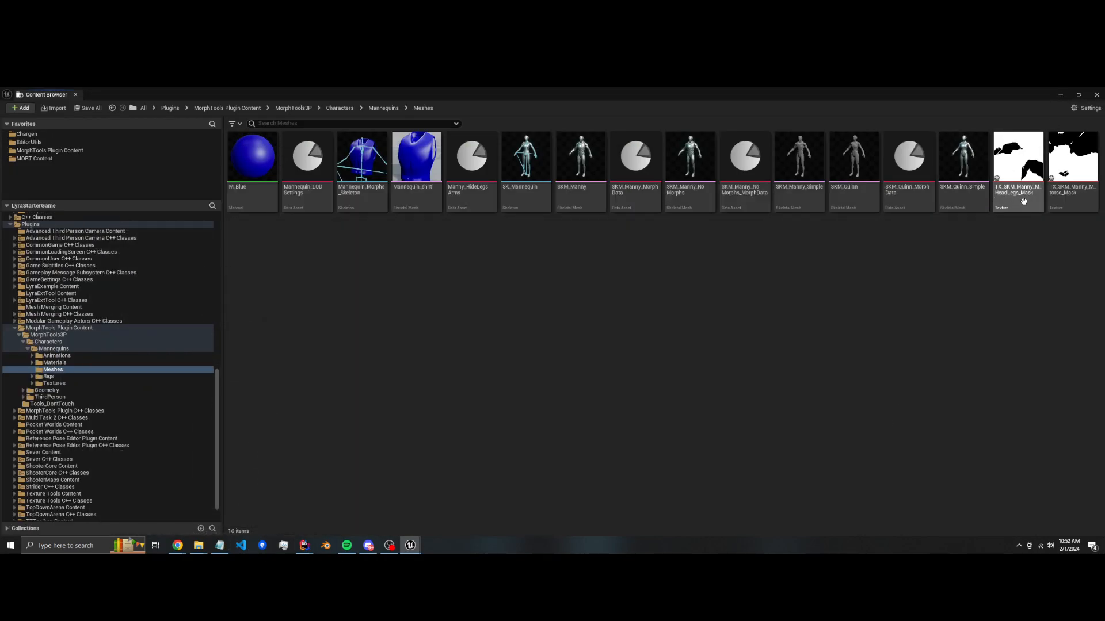
mouse_move(1036, 188)
mouse_move(411, 547)
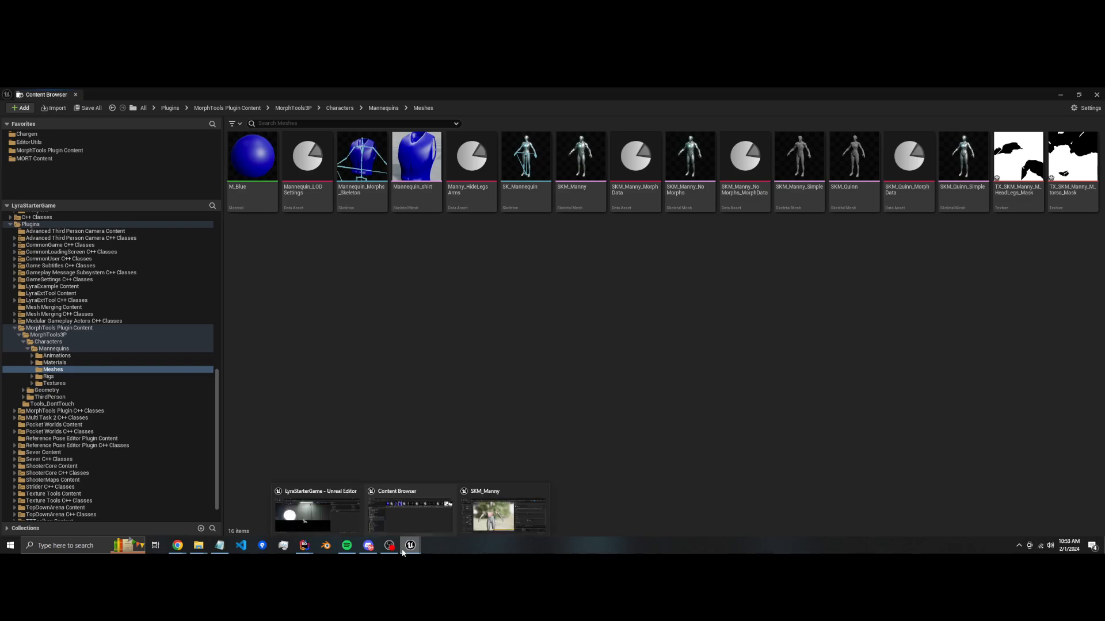
click(483, 517)
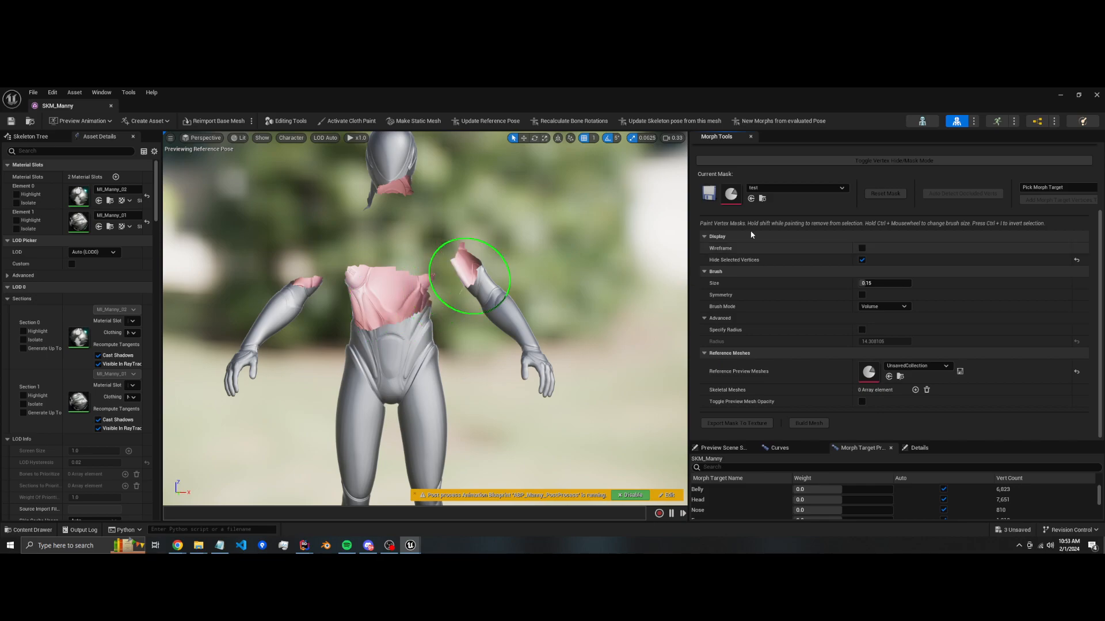
Reset the mask and add Mannequin_shirt as a reference skeletal mesh.
click(879, 196)
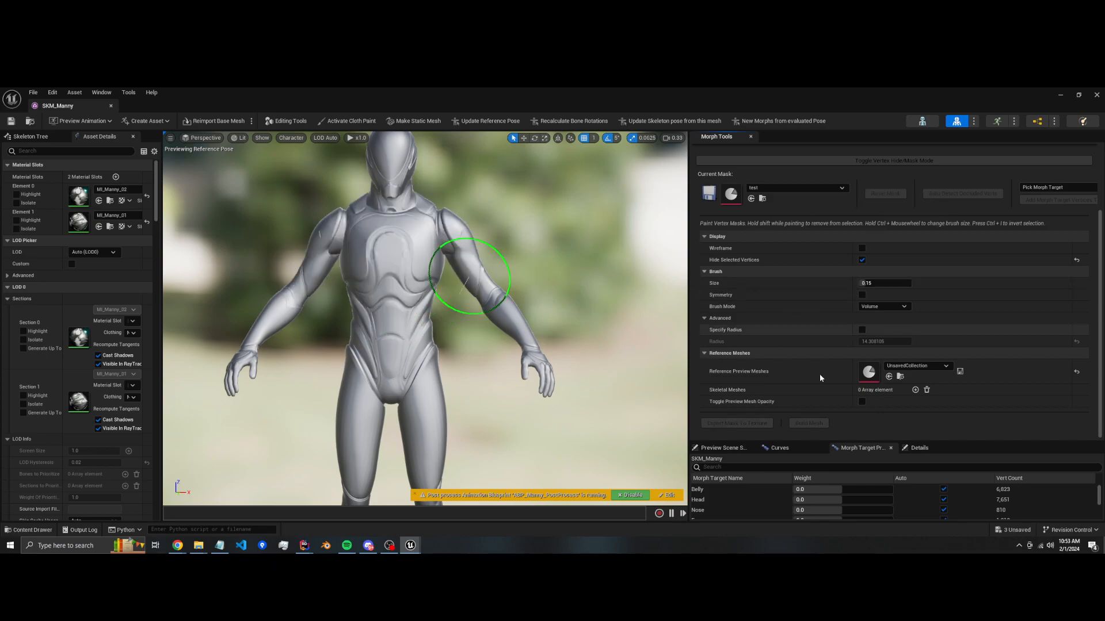
click(915, 390)
click(912, 378)
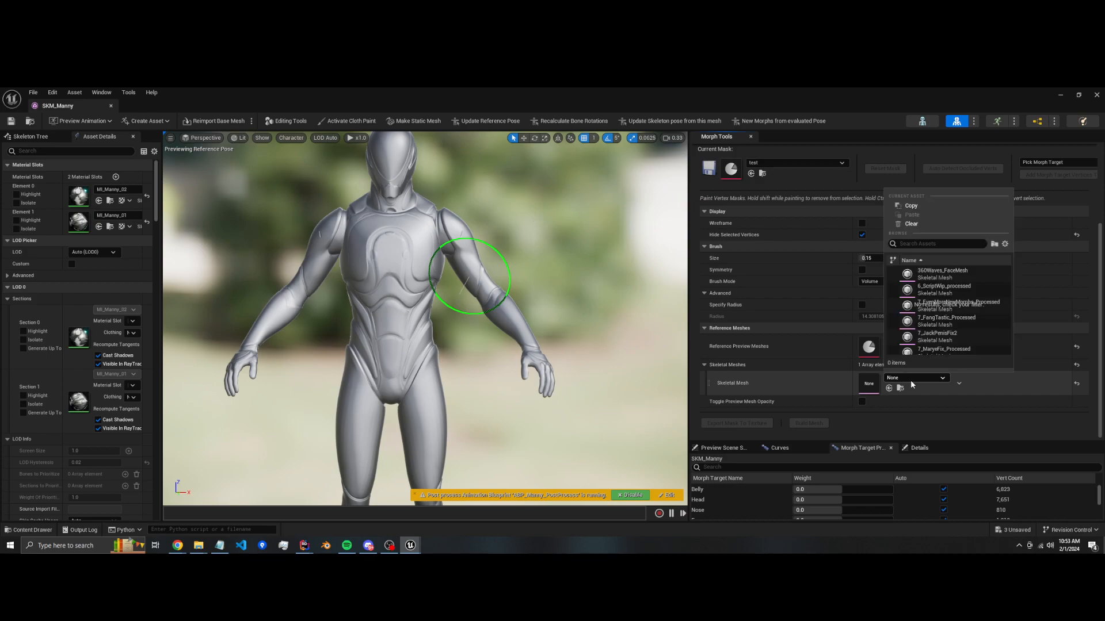
text(shirt)
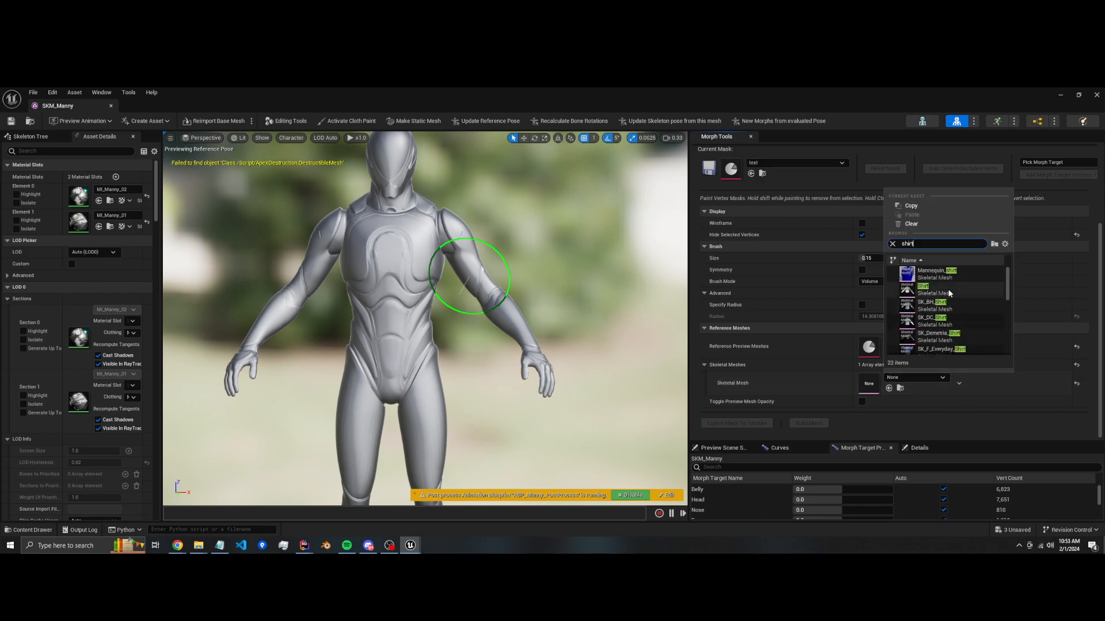
click(947, 275)
Enable the preview mesh opacity for the reference shirt and set it to about 0.107.
alt+drag(483, 271, 391, 293)
middle_drag(482, 271, 446, 250)
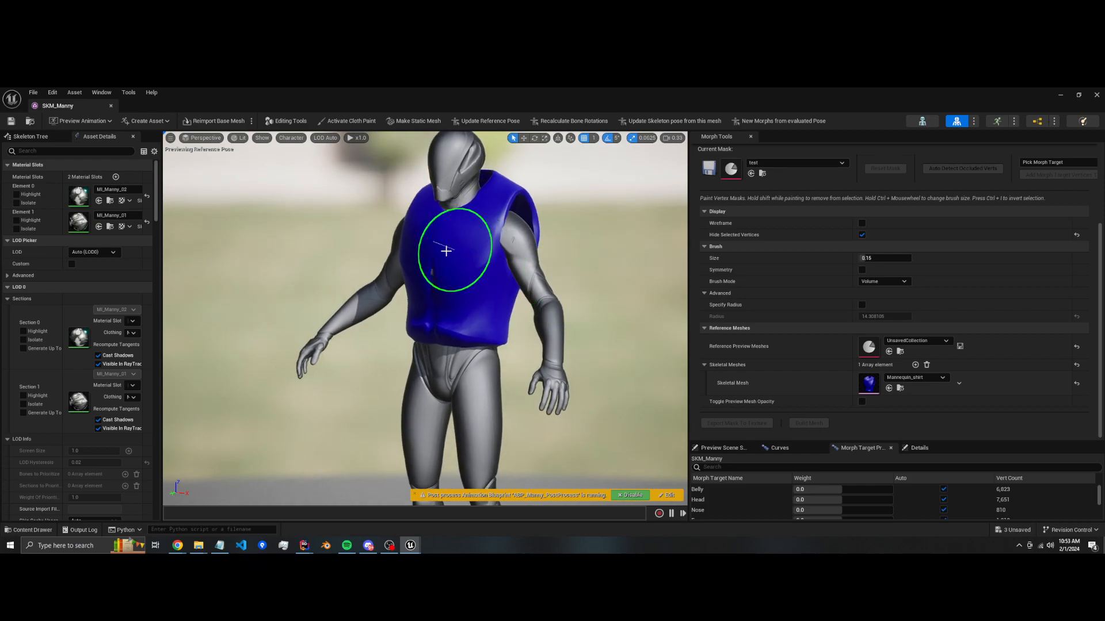
click(861, 402)
drag(892, 414, 863, 414)
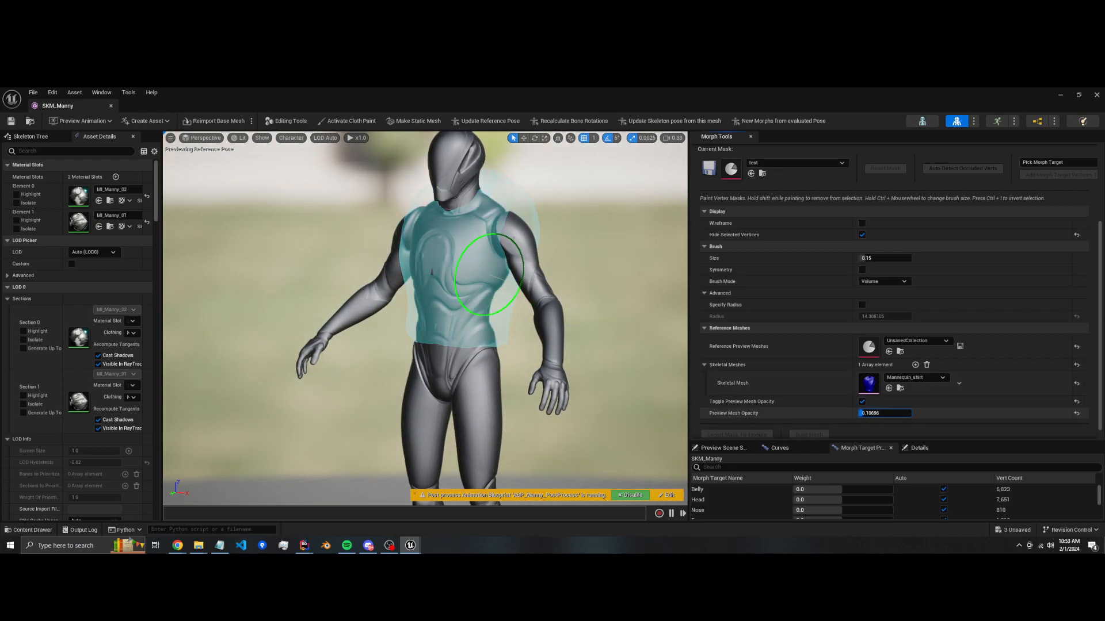
Paint a trial mask on the chest beneath the transparent shirt and reset the mask.
click(447, 262)
mouse_move(462, 285)
alt+mouse_down()
mouse_move(495, 275)
mouse_move(362, 277)
alt+mouse_up()
mouse_move(414, 245)
mouse_down()
mouse_move(398, 286)
mouse_move(489, 285)
mouse_up()
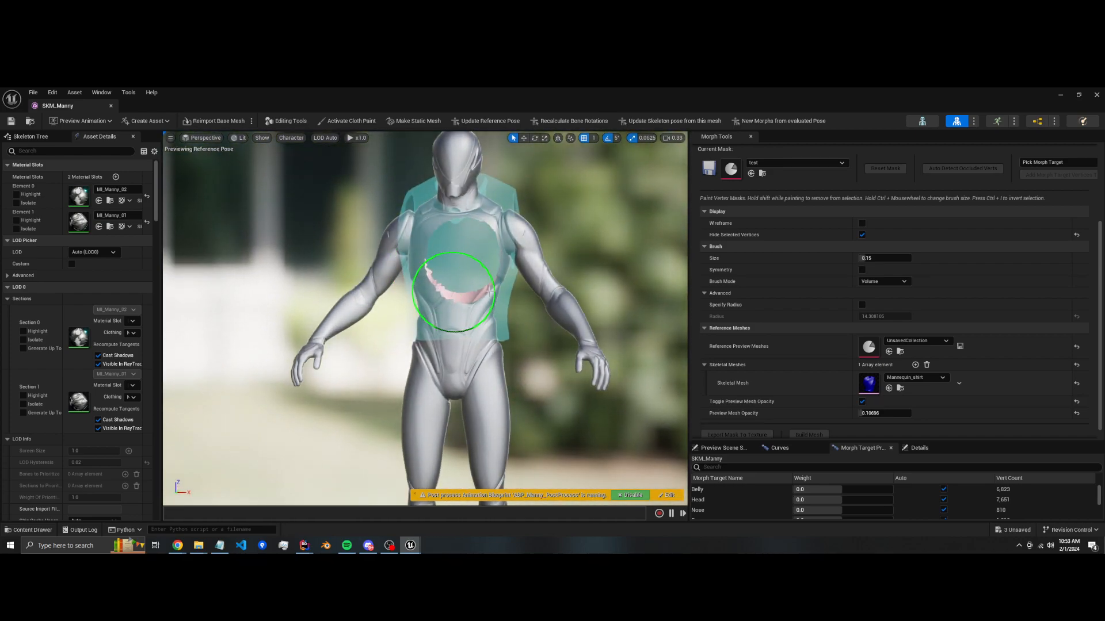
click(900, 169)
Auto-detect the body vertices occluded by the shirt and check the resulting mask from another angle.
scroll(814, 388, down, 1)
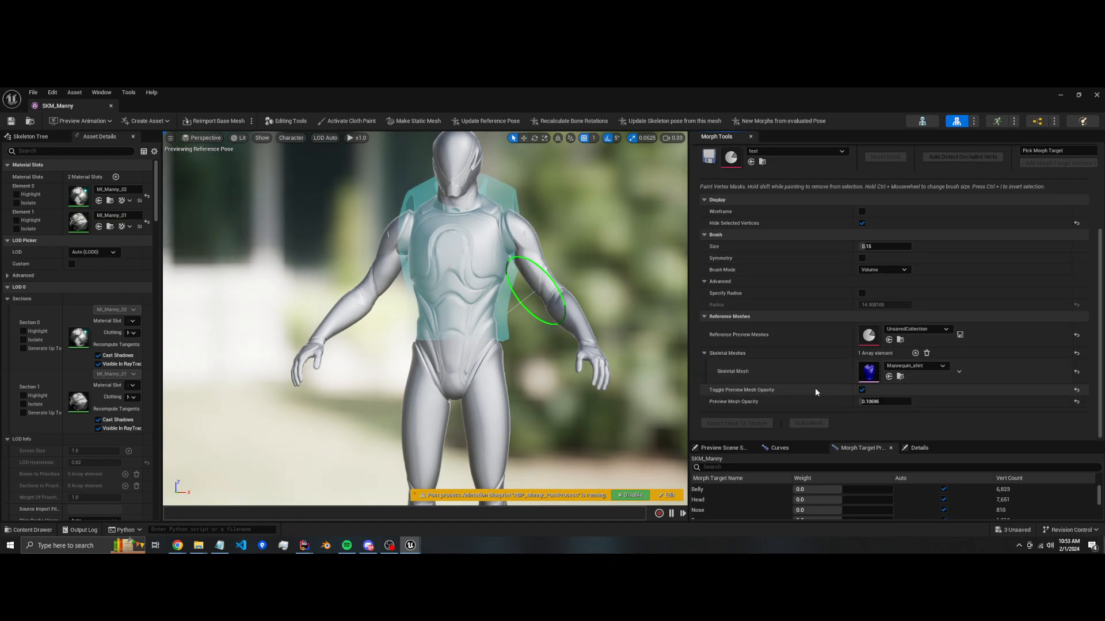
scroll(803, 316, up, 3)
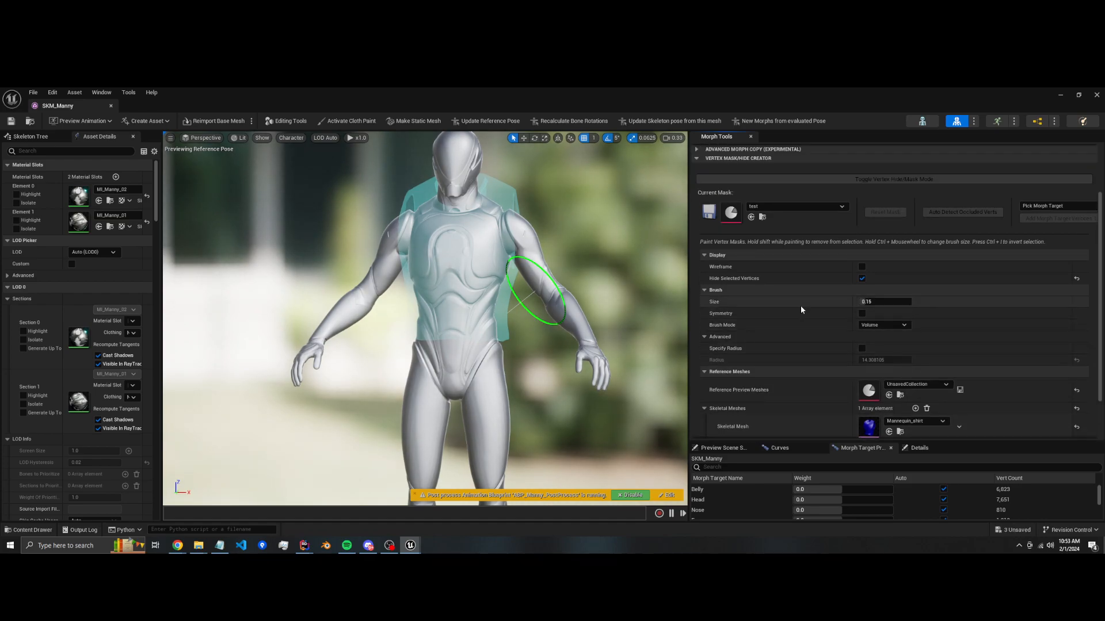
click(956, 214)
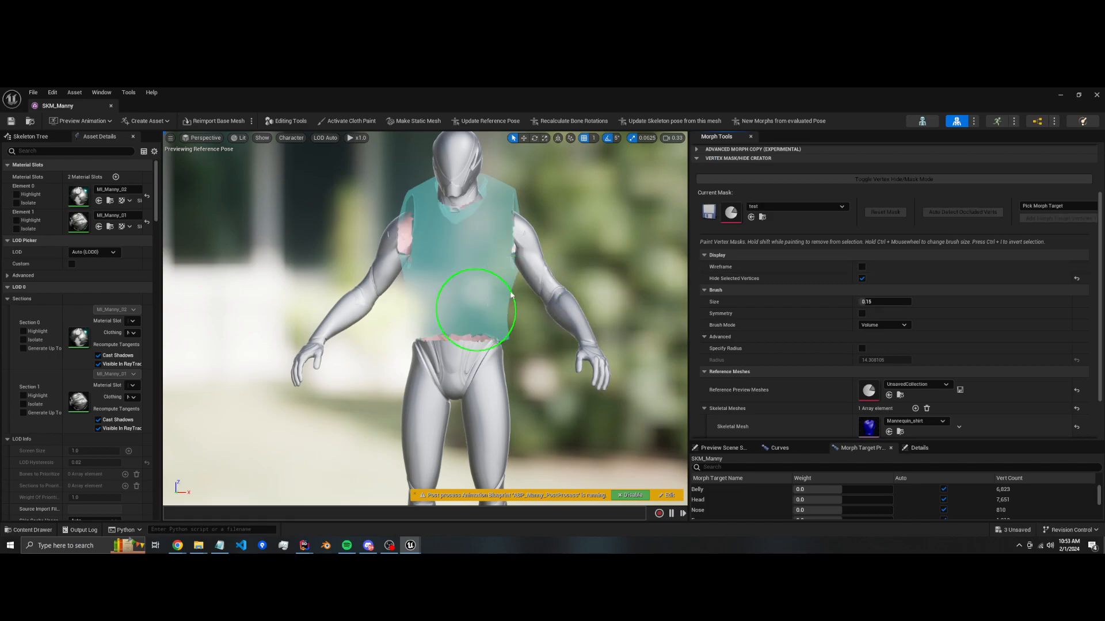
mouse_move(541, 257)
alt+mouse_down()
mouse_move(502, 272)
mouse_move(534, 266)
alt+mouse_up()
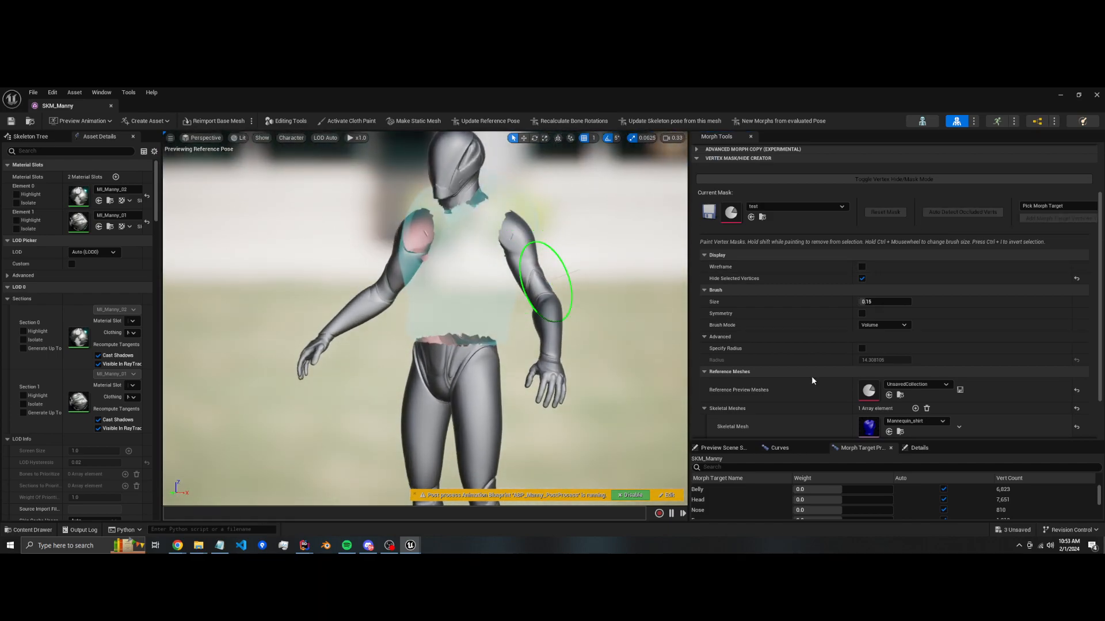
Raise the preview mesh opacity of the reference shirt to about 0.26.
scroll(798, 422, down, 2)
scroll(800, 429, down, 1)
drag(868, 402, 876, 402)
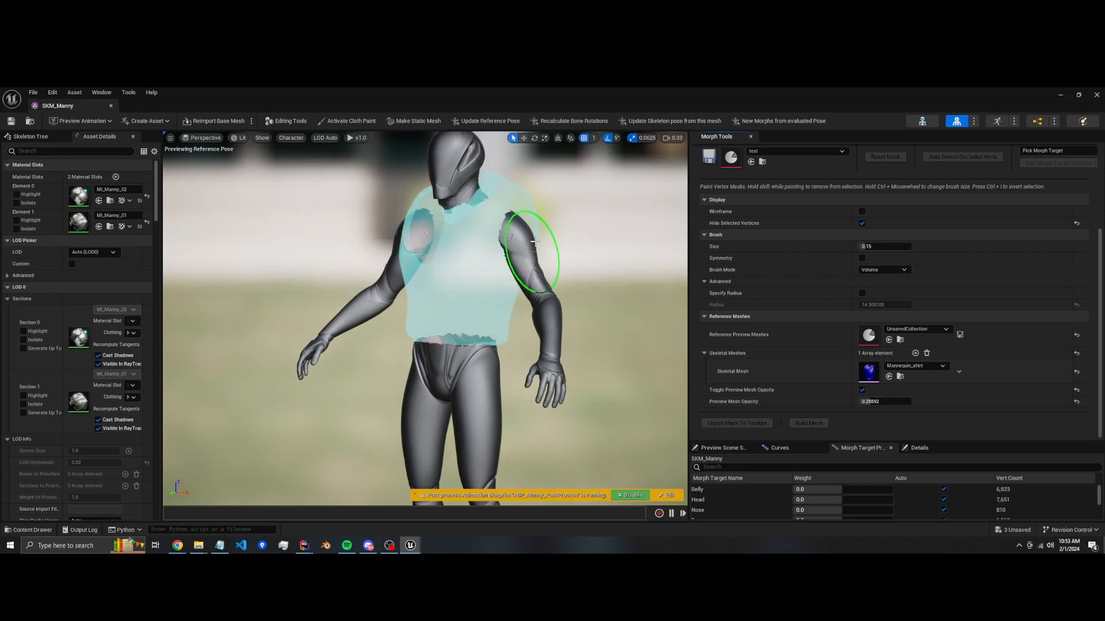
Reduce the brush size to 0.075 and touch up the mask around both shoulders on the mannequin's back.
mouse_move(520, 247)
alt+mouse_down()
mouse_move(496, 244)
mouse_move(498, 232)
mouse_move(520, 253)
alt+mouse_up()
ctrl+scroll(490, 243, down, 3)
mouse_move(407, 216)
mouse_down()
mouse_move(373, 253)
mouse_move(374, 239)
mouse_up()
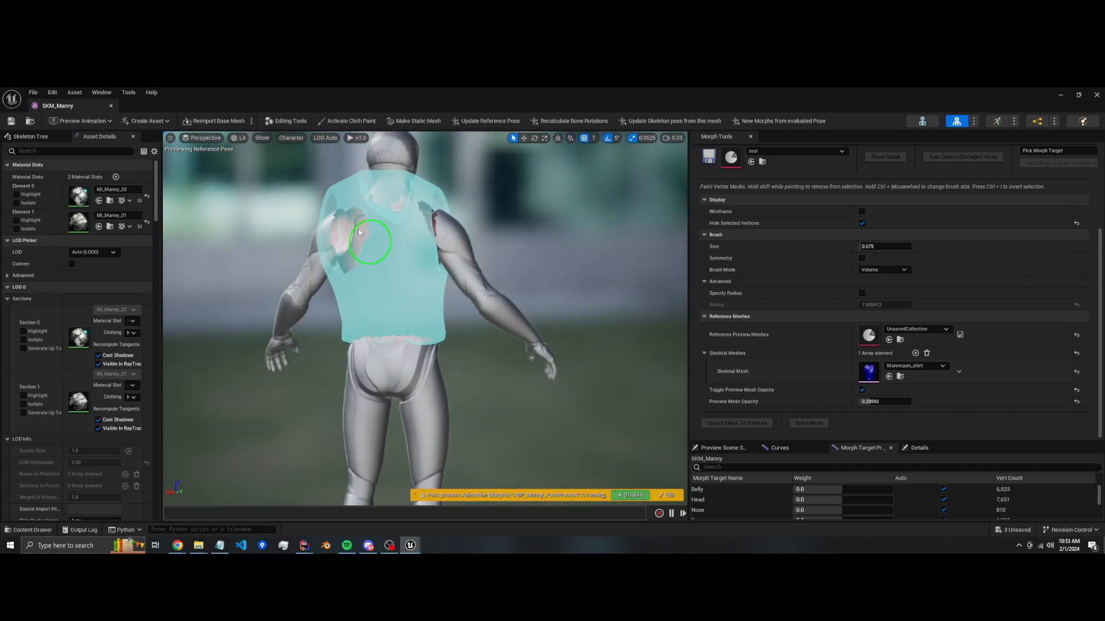
drag(425, 211, 445, 225)
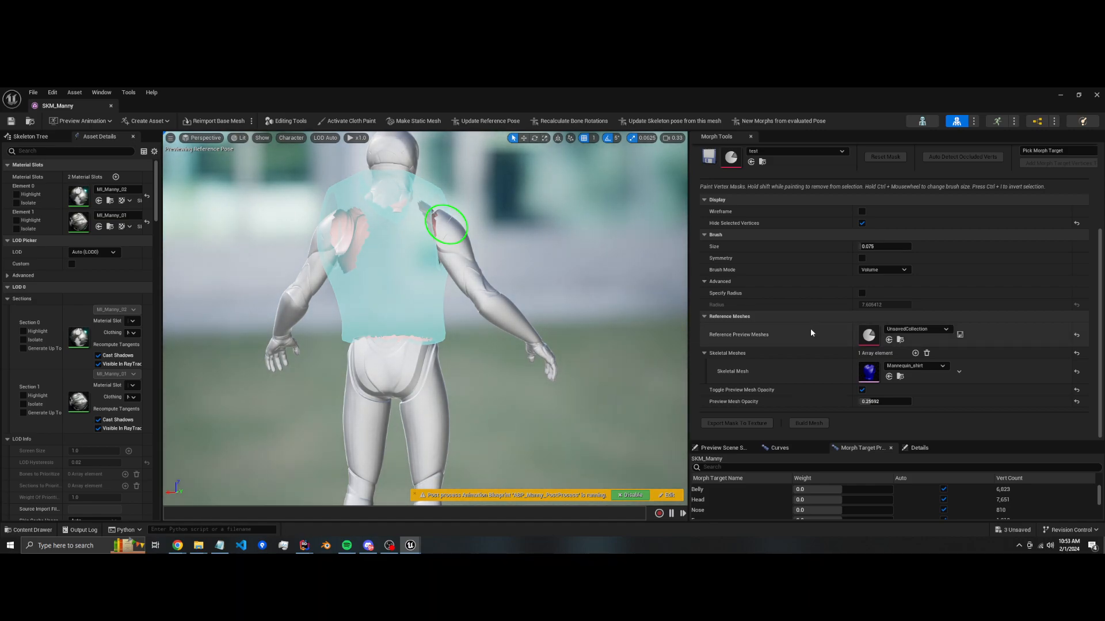
Build the masked mesh, skip saving the generated SKM_Manny_MorphTools asset and open it in the mesh editor.
click(816, 423)
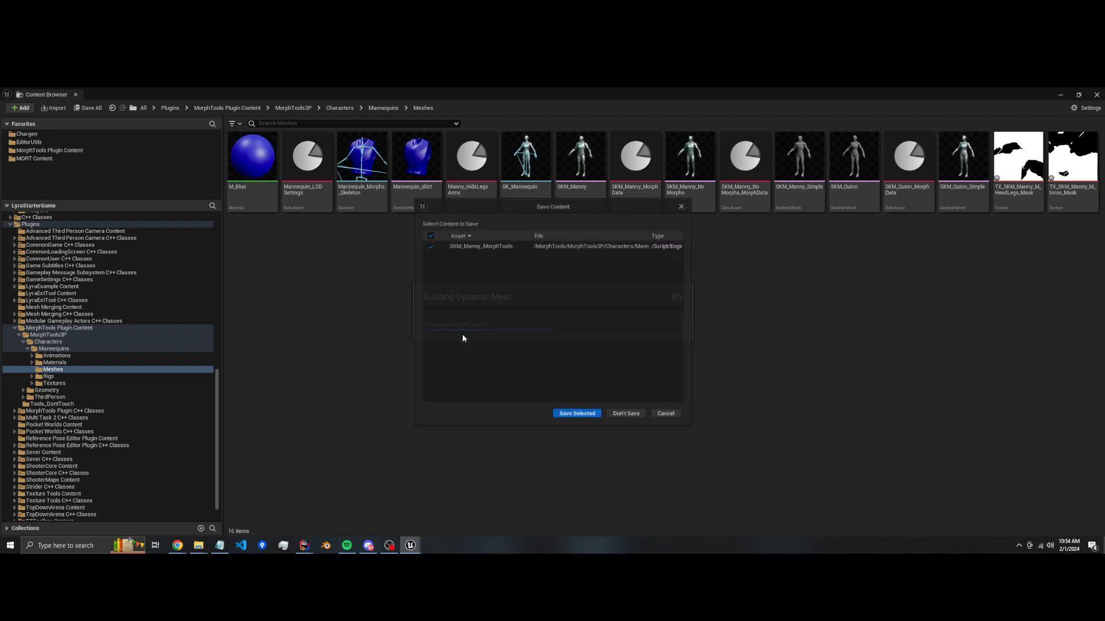
click(627, 414)
double_click(690, 158)
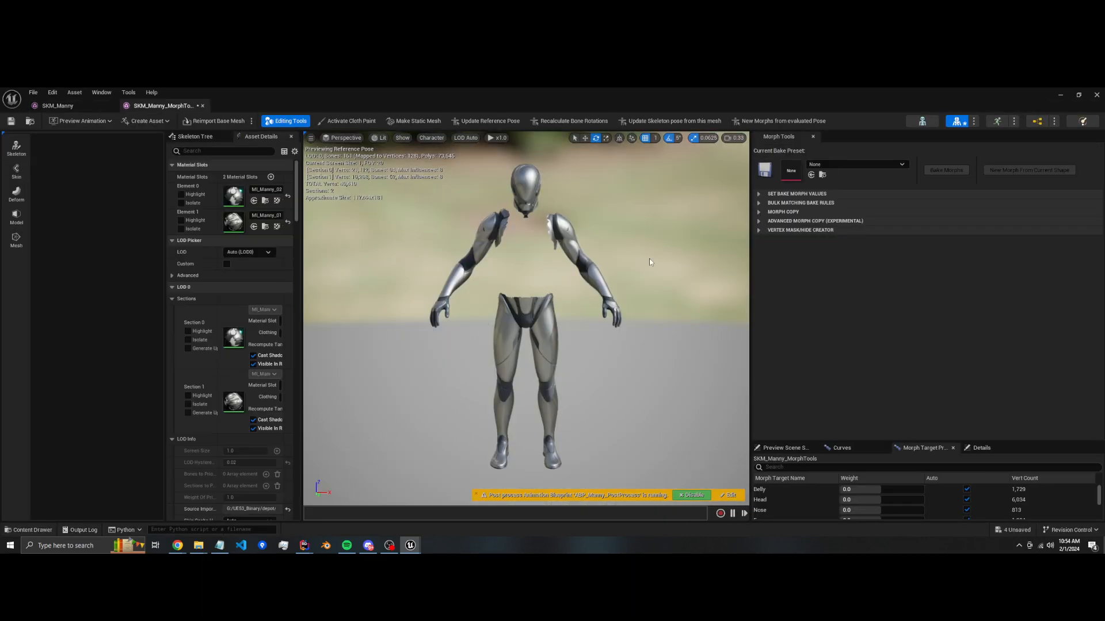
Turn off the editing tools, set the Belly, Head and Nose morph weights to 1.0 and inspect the built mesh from several angles.
click(286, 121)
drag(875, 490, 892, 490)
drag(815, 510, 892, 510)
alt+drag(487, 252, 368, 230)
drag(842, 498, 892, 498)
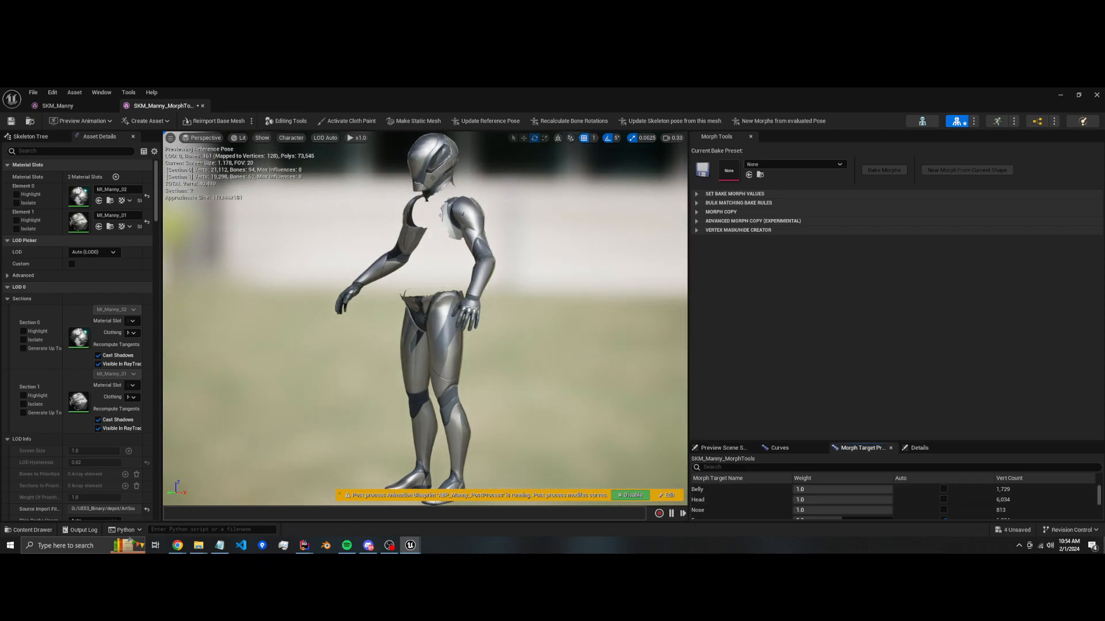
middle_drag(433, 216, 442, 191)
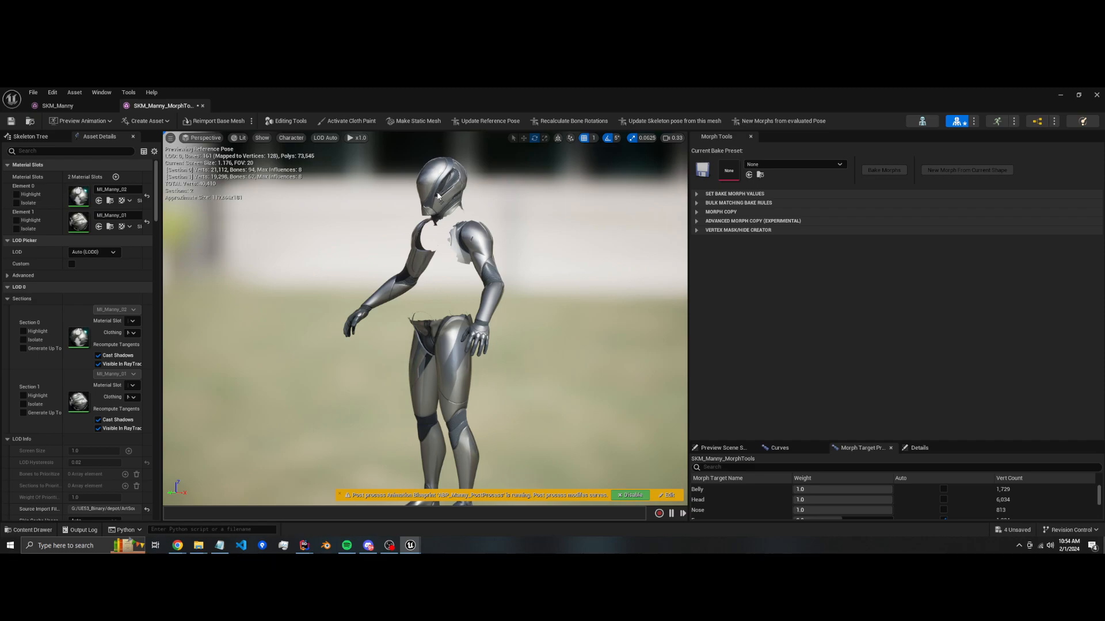
alt+drag(437, 197, 489, 198)
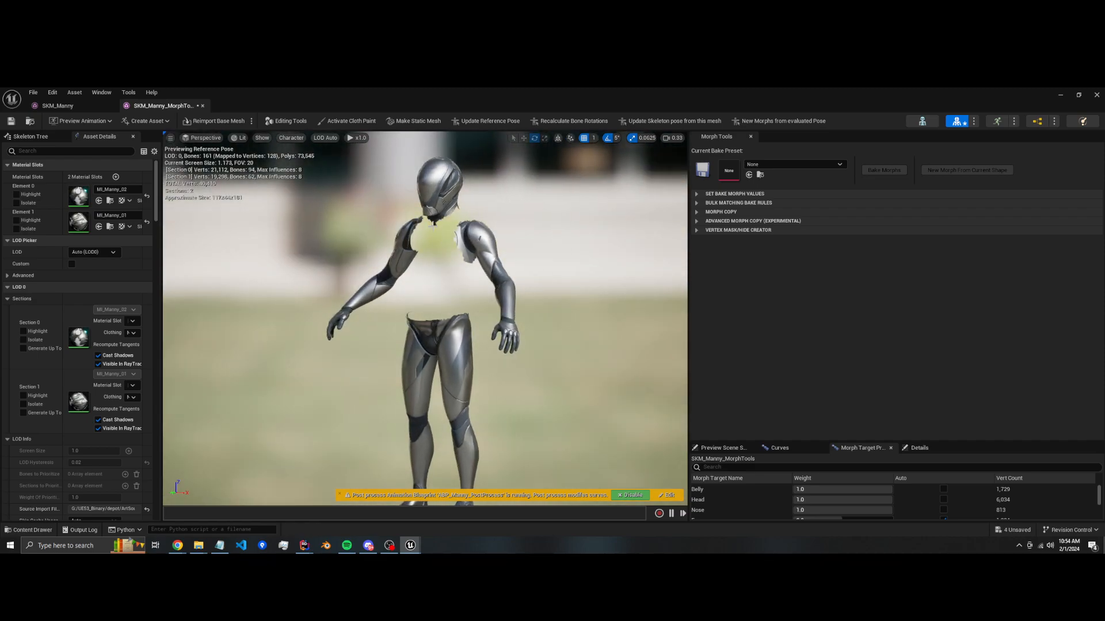
alt+middle_drag(437, 196, 453, 180)
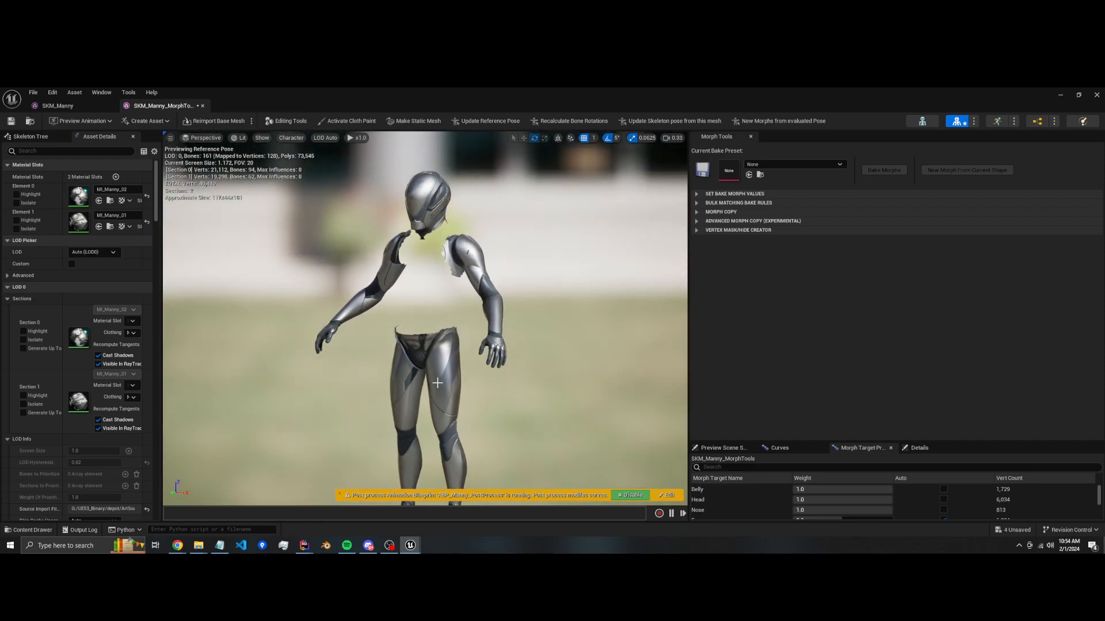
Expand the vertex mask/hide creator section for the built mesh, and close the SKM_Manny_MorphTools editor.
click(810, 326)
click(696, 230)
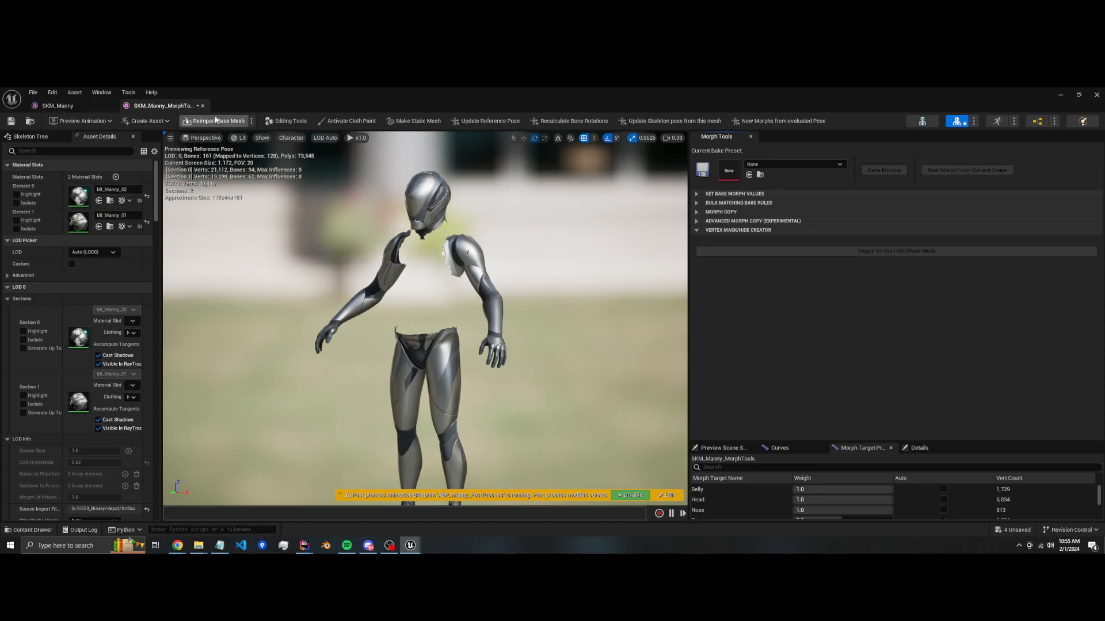
click(203, 106)
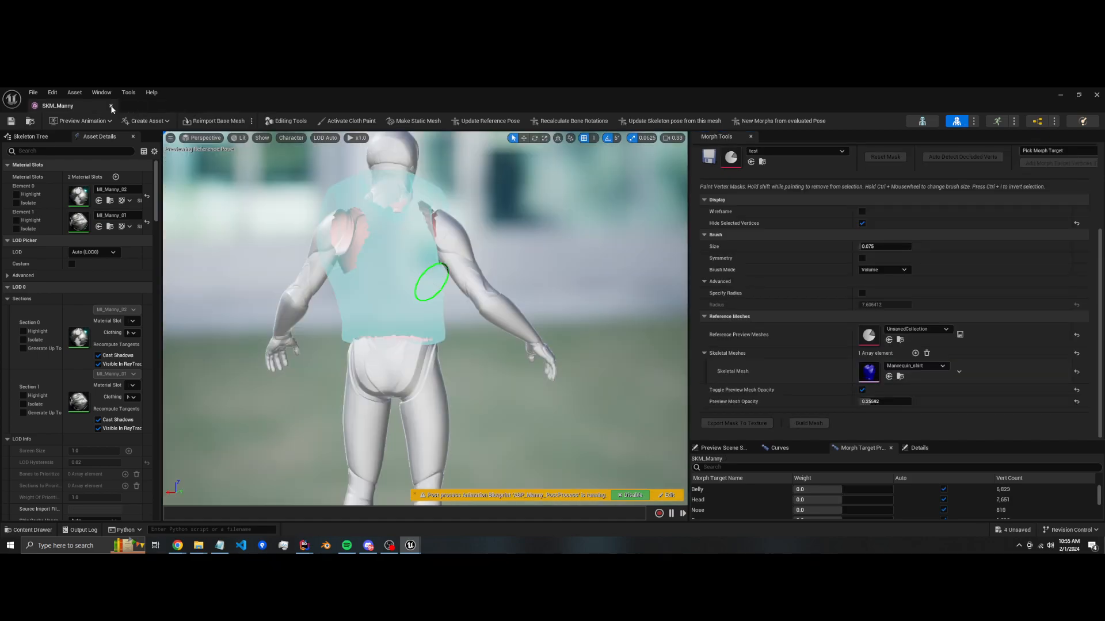